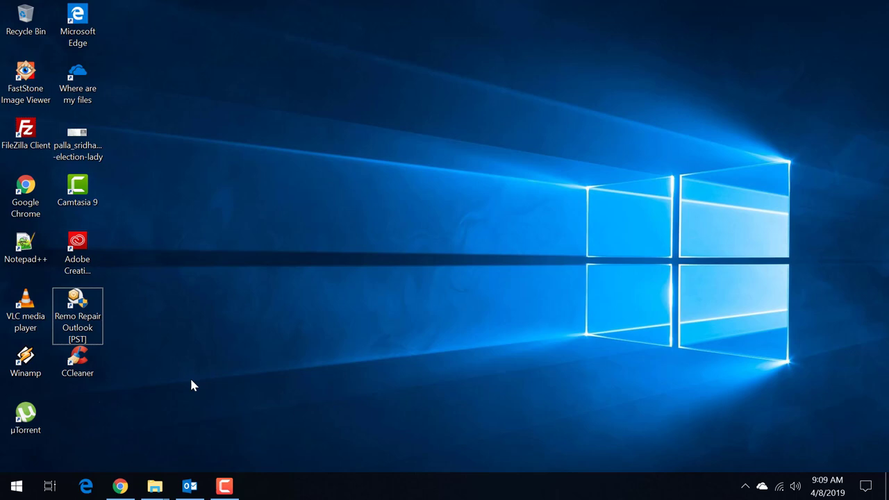
Switch to Outlook and examine how pictures display in the Windows Insider Program message and the 3/11/2019 Swiggy message.
click(135, 484)
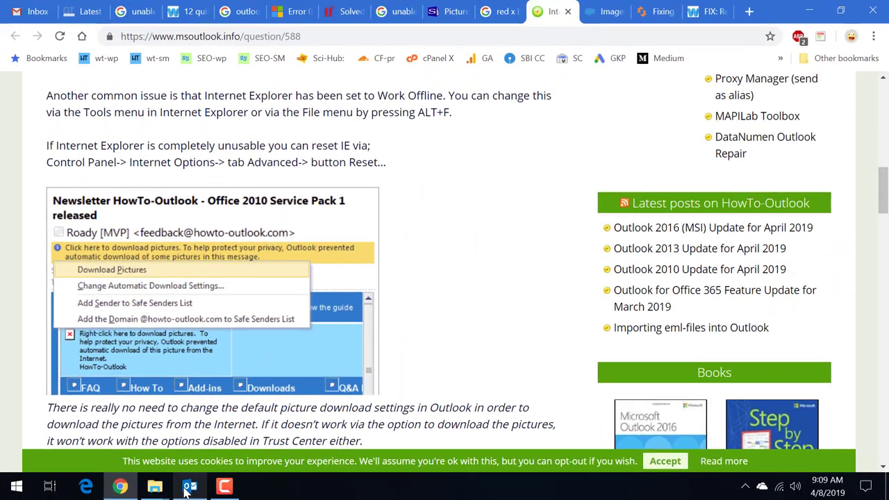
click(189, 487)
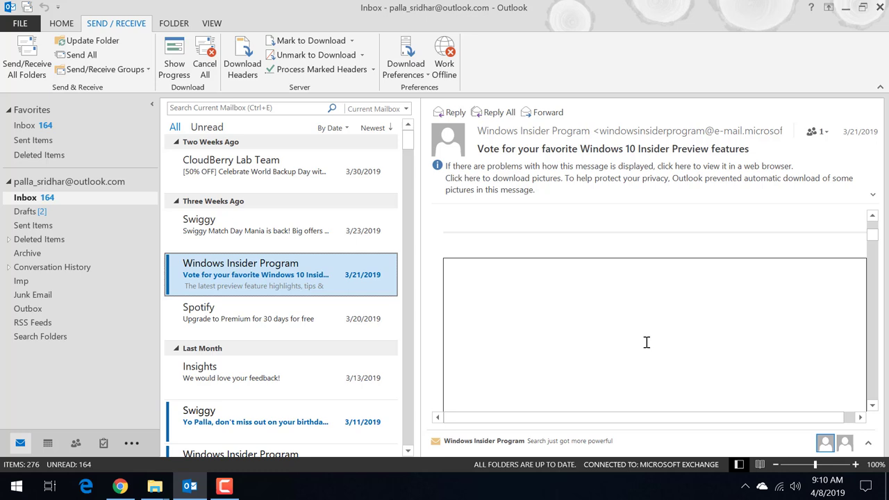
scroll(235, 326, down, 1)
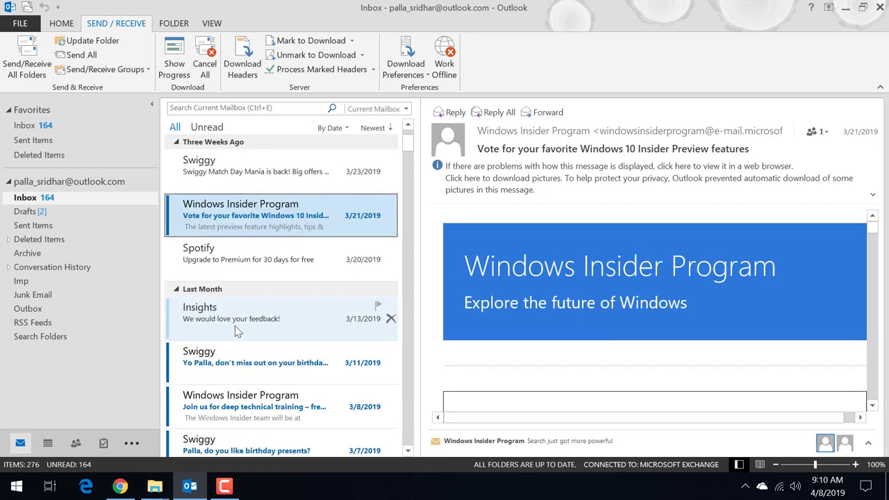
scroll(235, 325, down, 1)
click(213, 347)
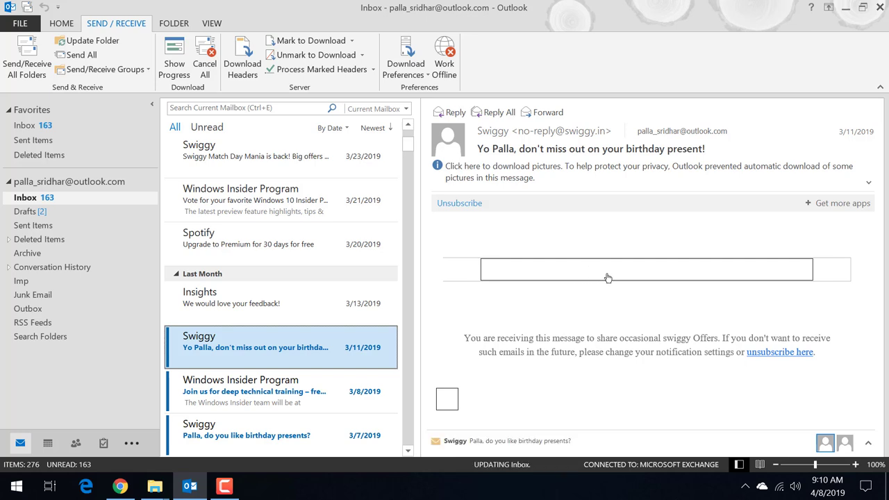
Open the Microsoft Store message about Surface Laptop 2 and download its blocked pictures.
scroll(284, 377, down, 1)
click(197, 393)
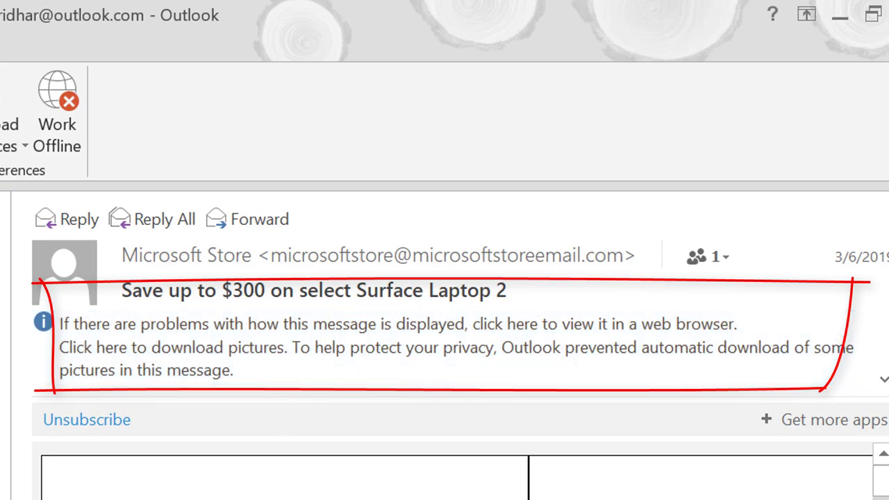
click(271, 380)
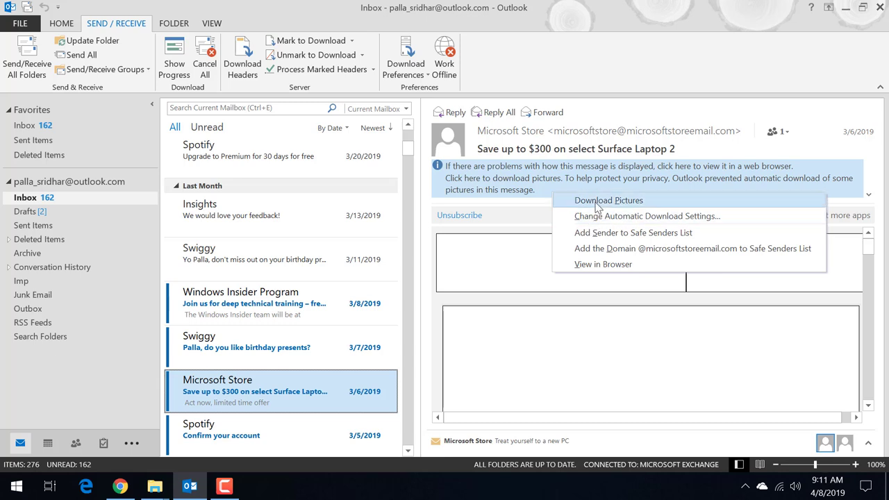
click(596, 201)
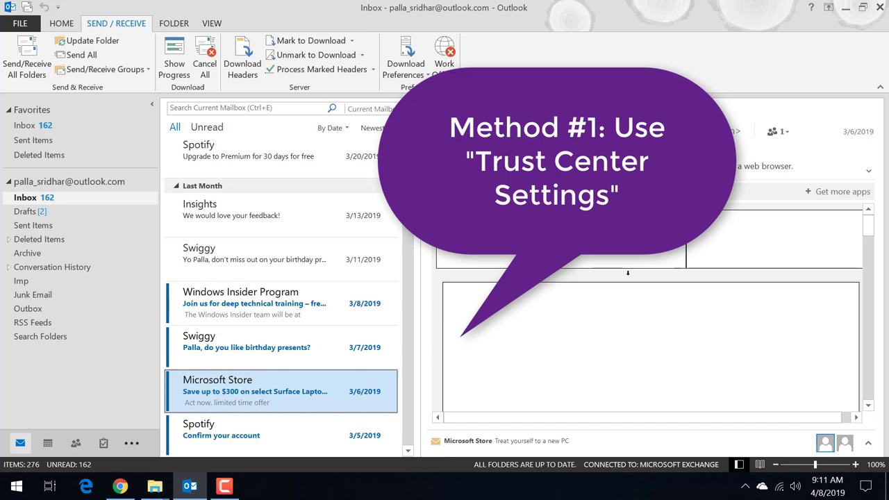
Open the Trust Center settings from the Outlook options.
click(18, 24)
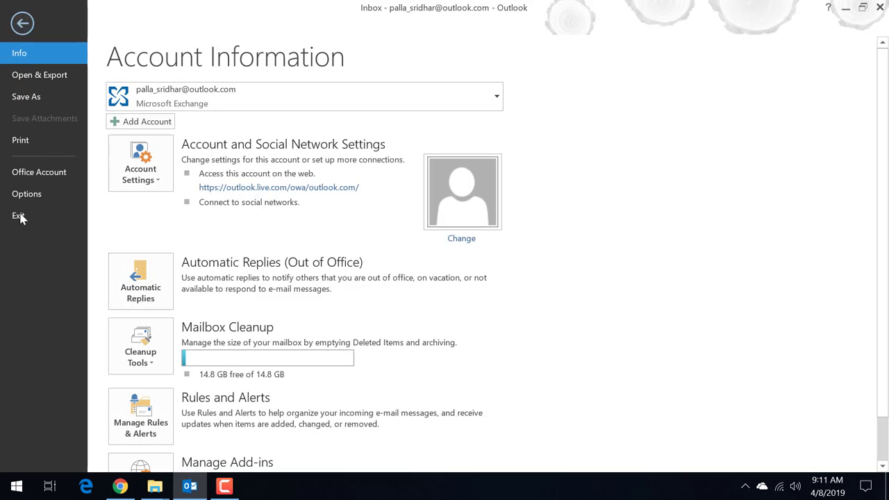
click(21, 25)
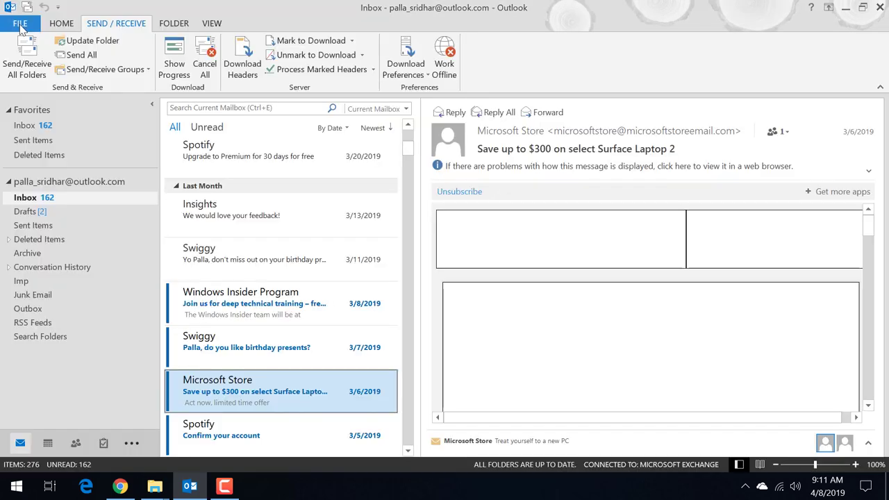
click(19, 25)
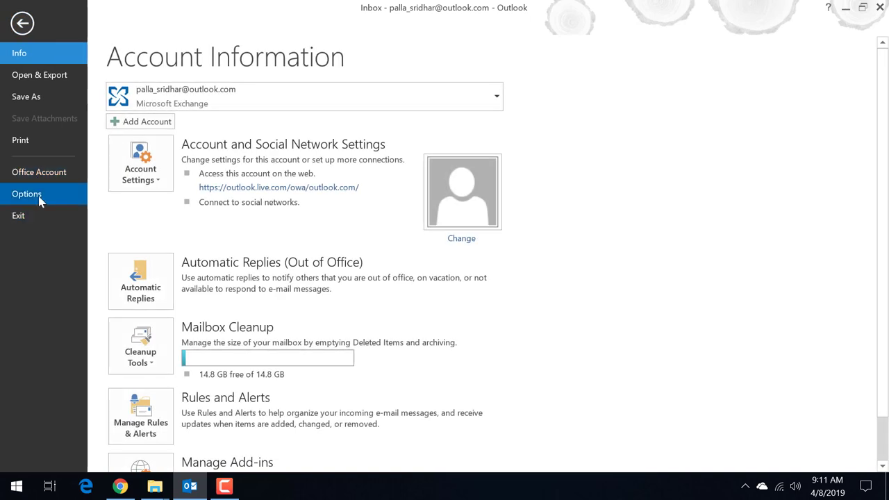
click(38, 196)
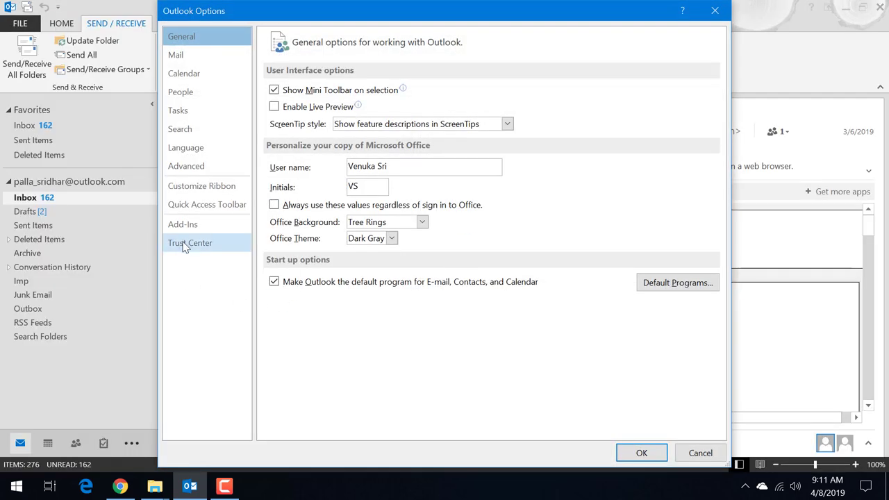
click(186, 246)
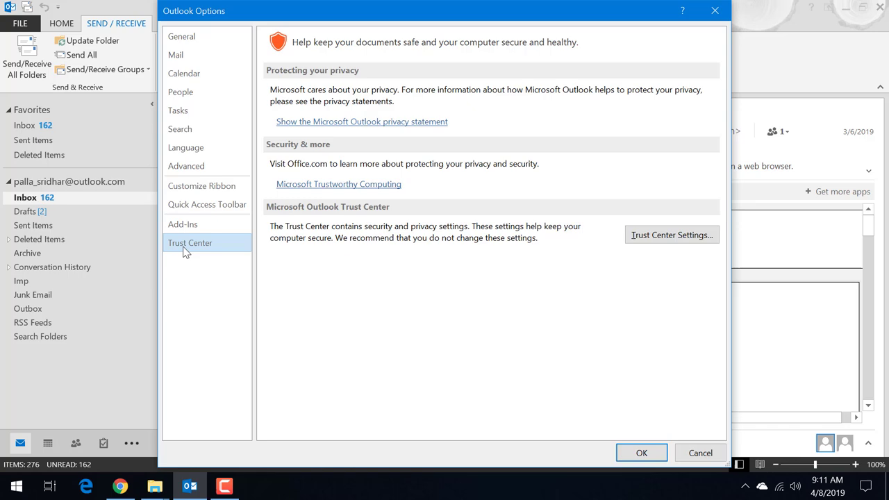
click(657, 239)
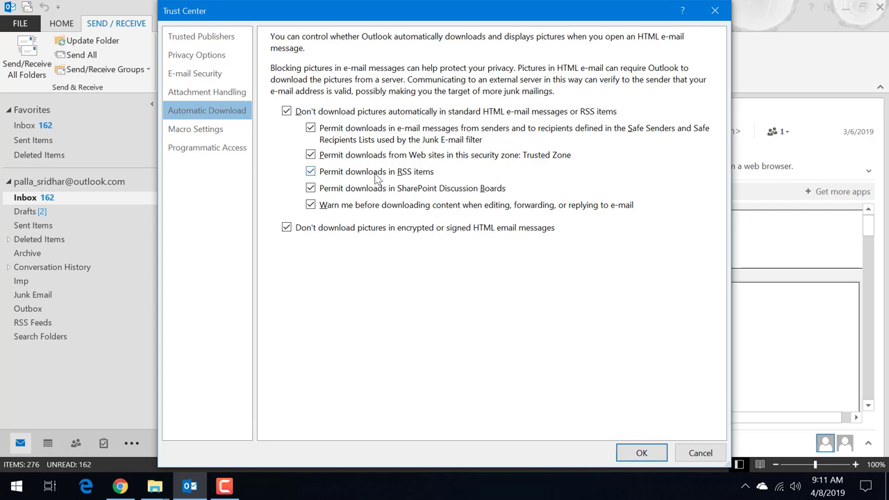
Under Automatic Download, turn off picture blocking for standard HTML messages or RSS items and for encrypted or signed messages, and apply the settings.
click(287, 111)
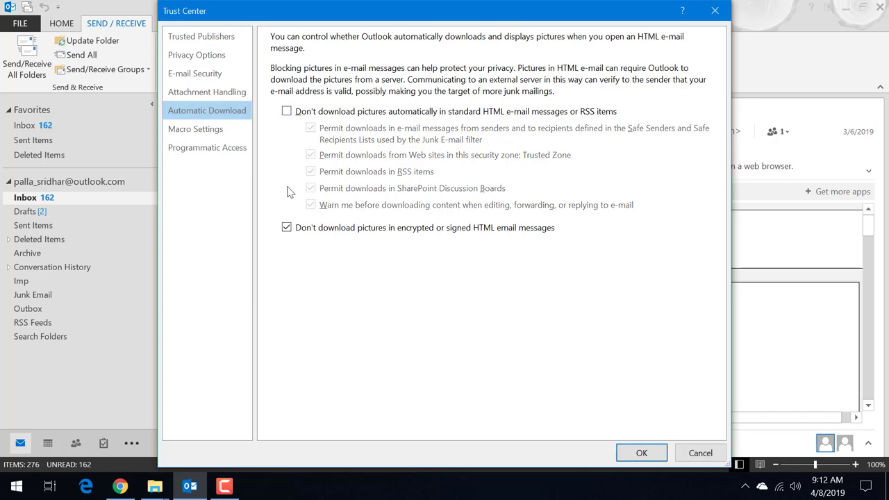
click(287, 228)
click(639, 453)
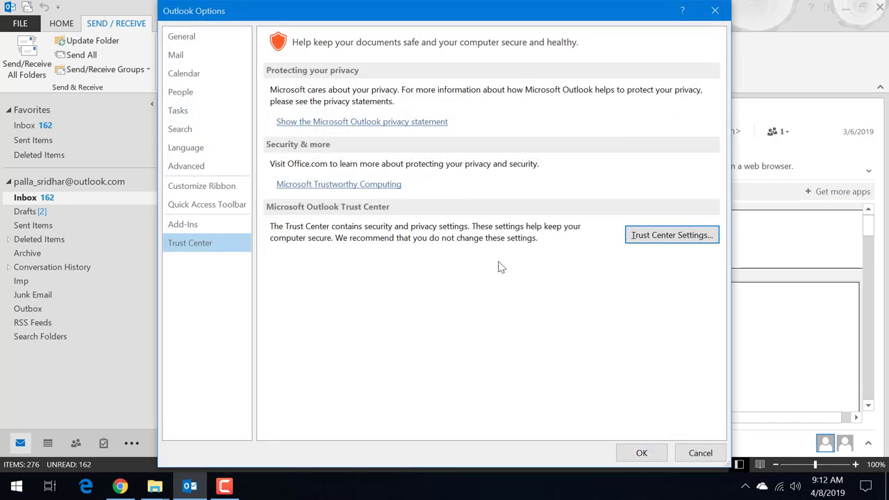
click(640, 457)
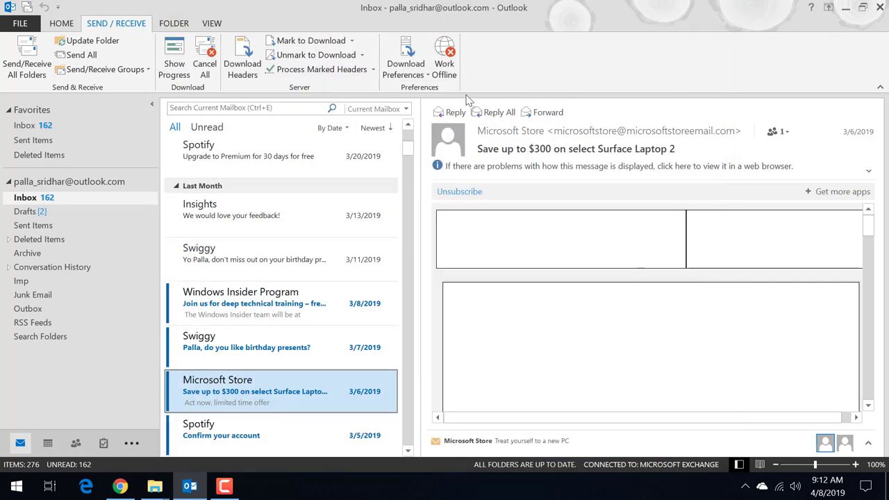
Close Outlook and launch it again through a search for "outlook".
click(880, 7)
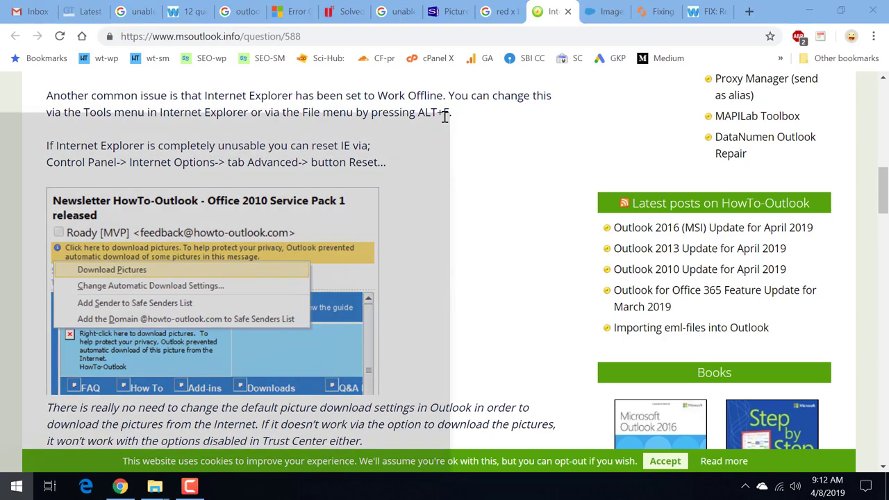
key(super)
text(outlook)
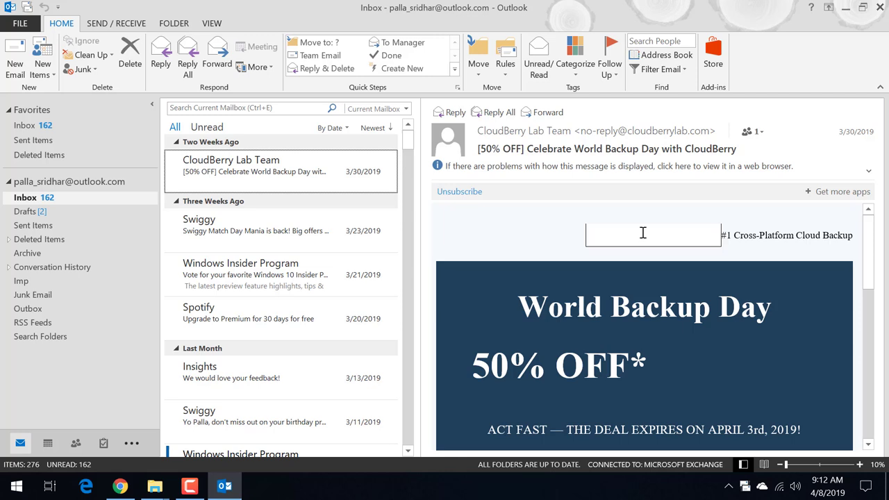
Check whether pictures load in the CloudBerry Lab Team, Insights and Windows Insider Program messages.
scroll(643, 232, down, 3)
click(202, 378)
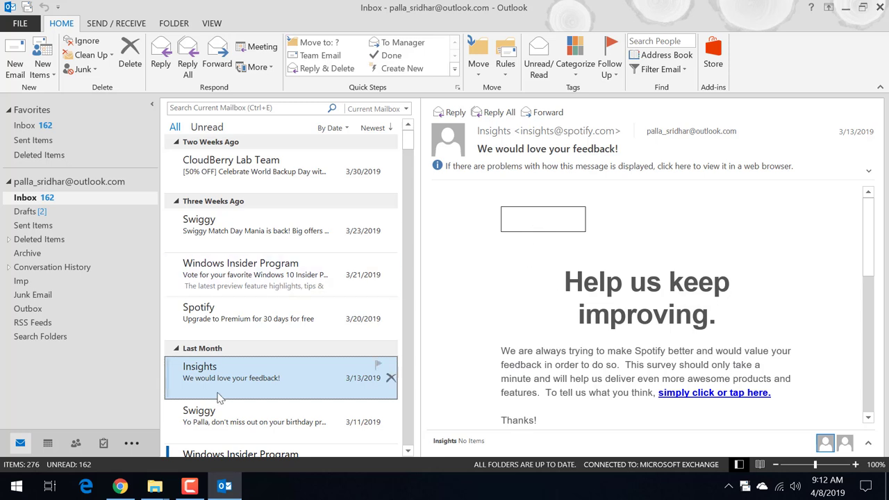
click(189, 273)
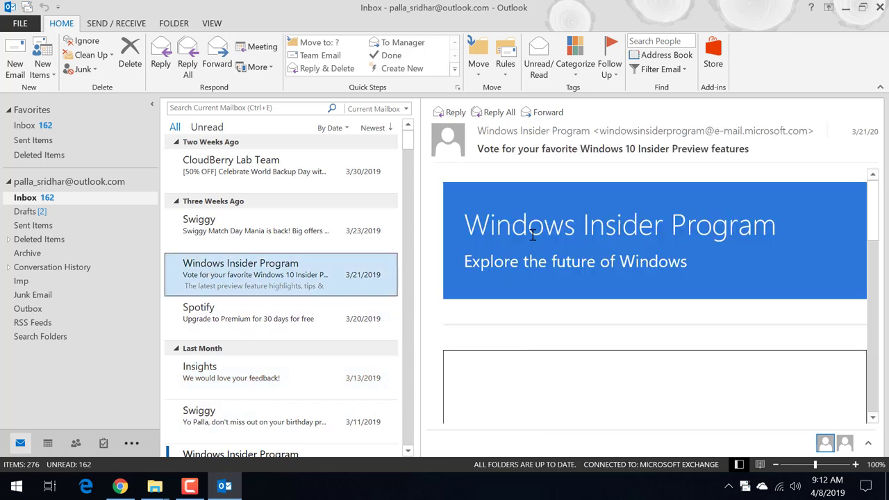
scroll(541, 312, down, 3)
click(516, 294)
click(284, 274)
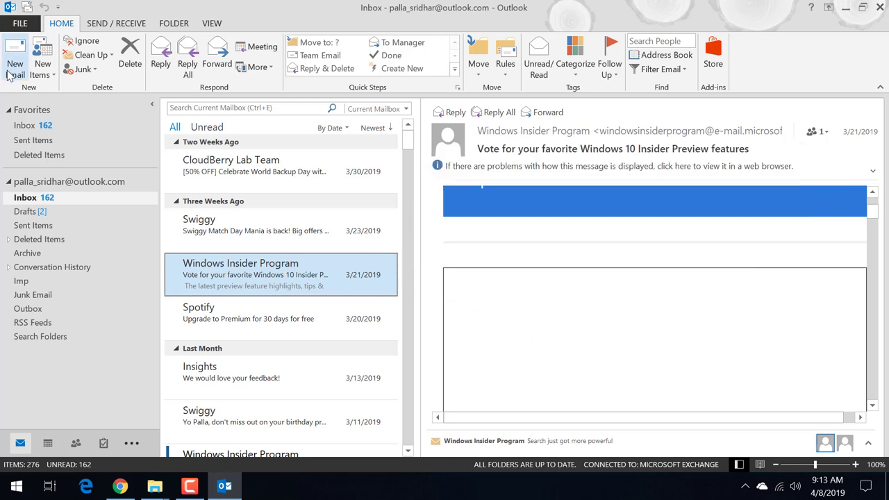
Create a new email and open the Advanced editor options from its mail settings.
click(9, 76)
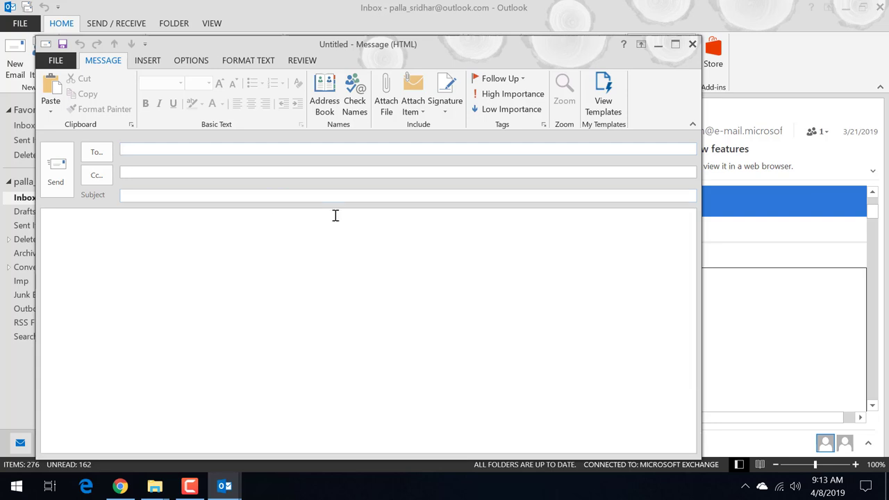
click(53, 61)
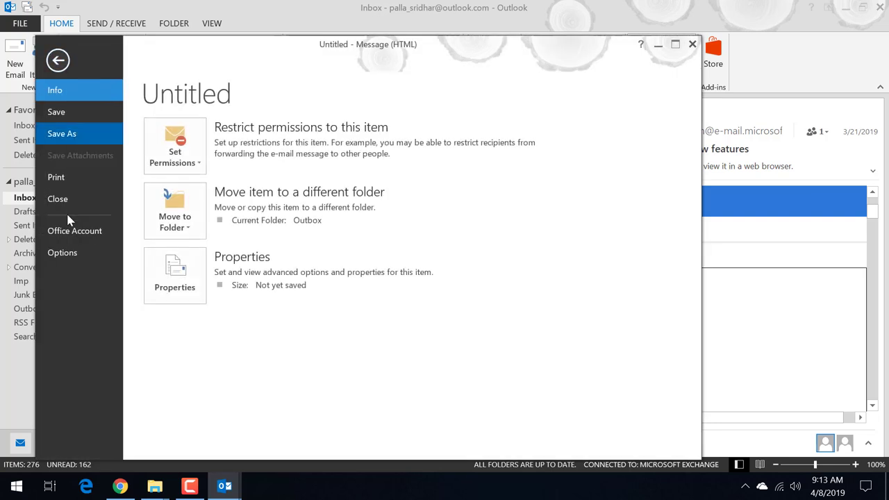
click(75, 254)
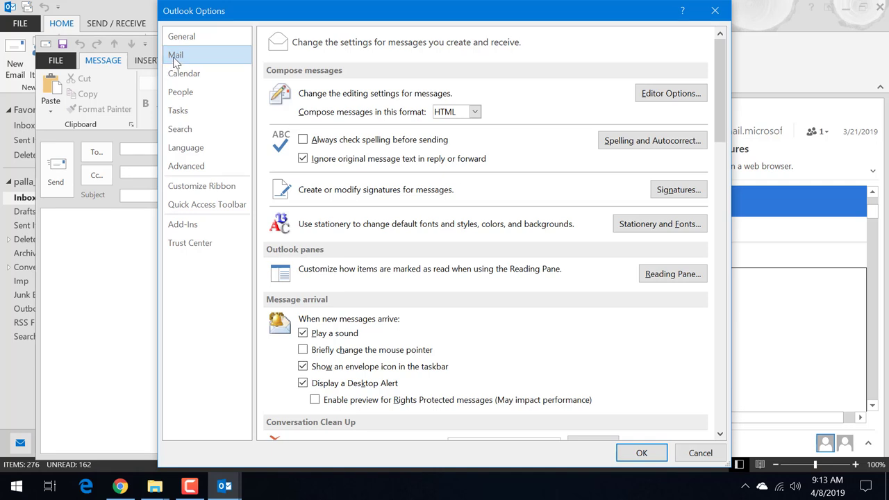
click(660, 97)
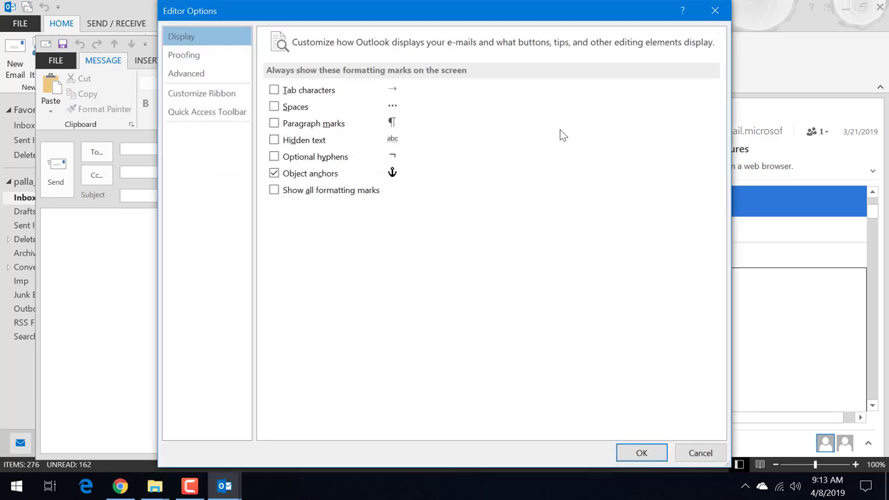
click(197, 74)
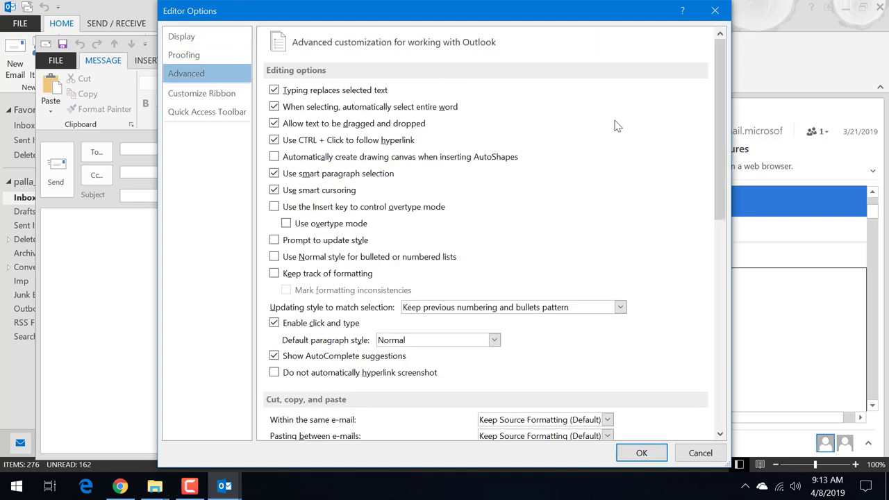
Turn off Show picture placeholders under Display e-mail content and apply the editor options.
scroll(617, 125, down, 10)
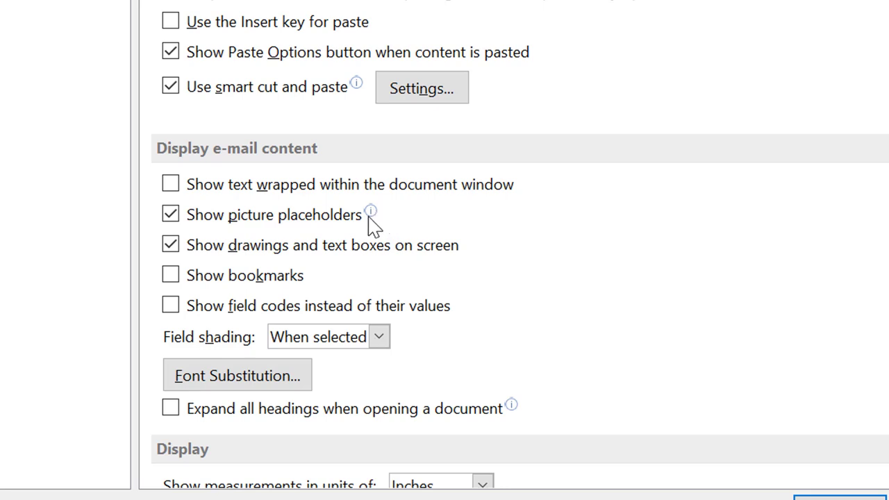
click(165, 213)
click(159, 207)
mouse_move(171, 226)
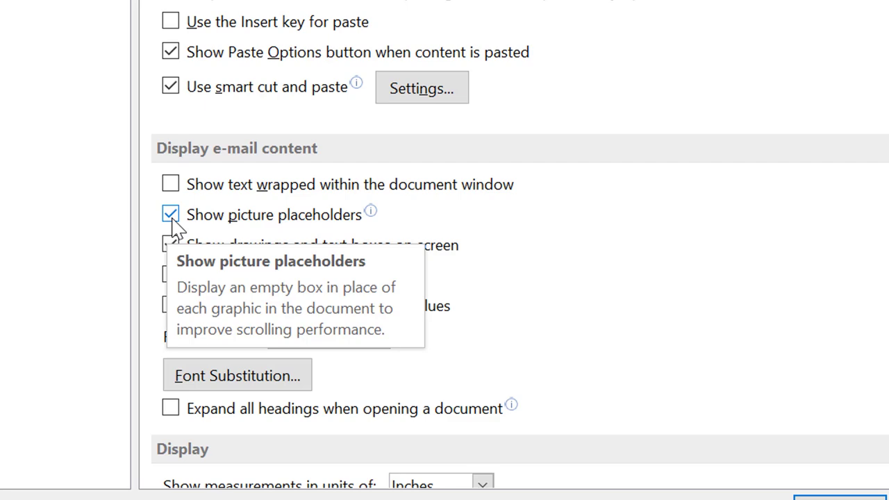
click(170, 216)
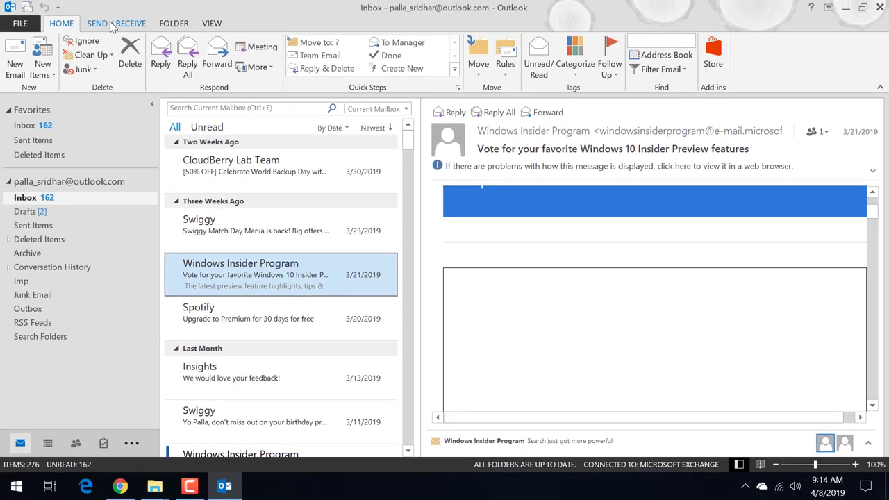
Update the Inbox folder and open the Spotify message about Premium to check its pictures.
click(116, 23)
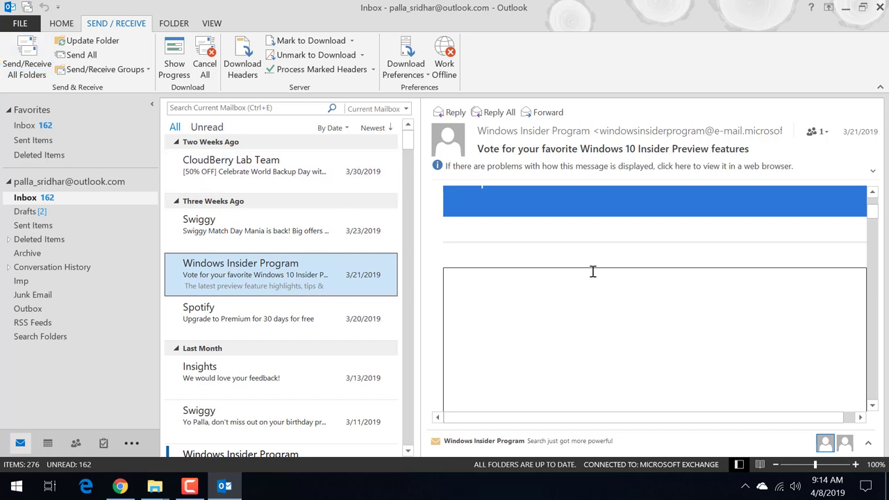
click(106, 41)
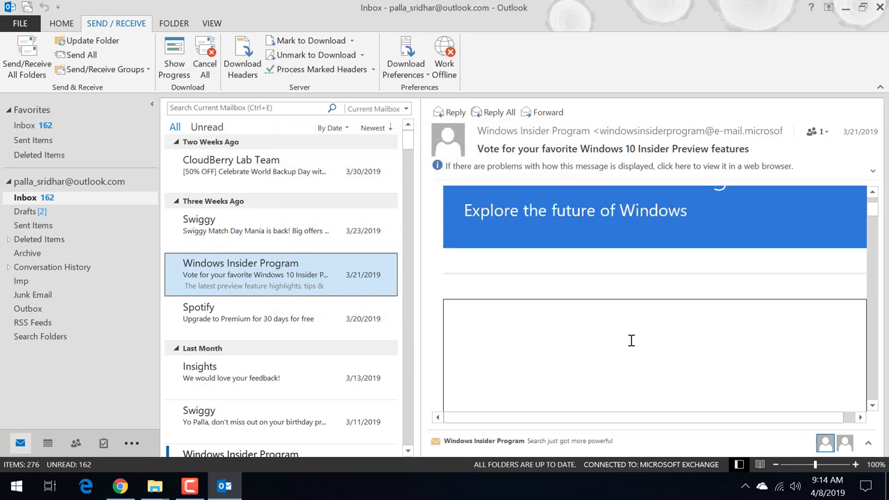
click(206, 321)
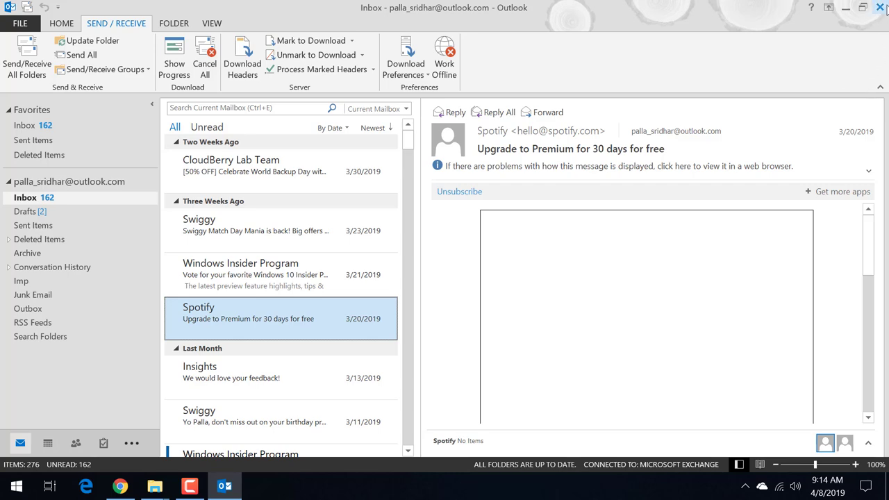
Restart Outlook so the picture placeholder setting takes effect.
click(881, 7)
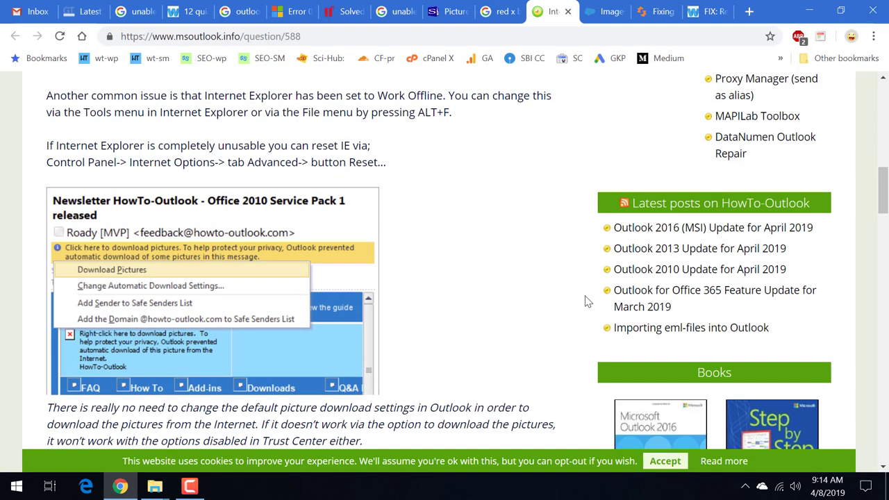
key(super)
text(outl)
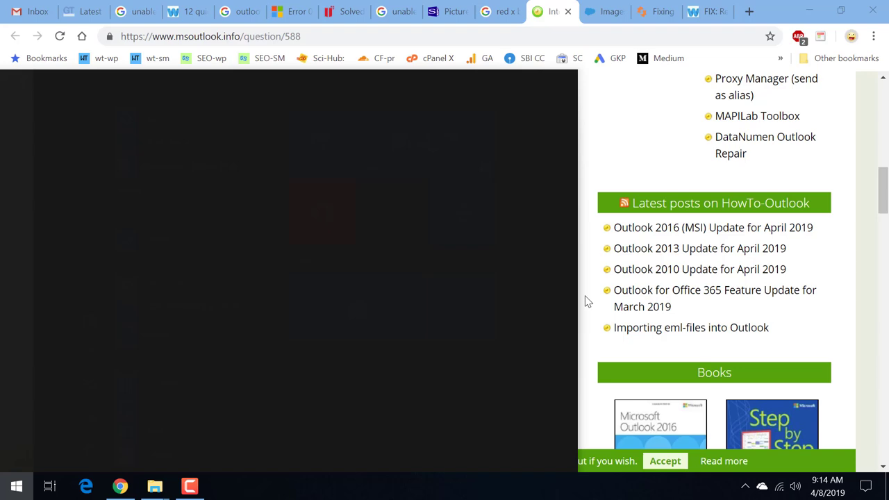
key(Return)
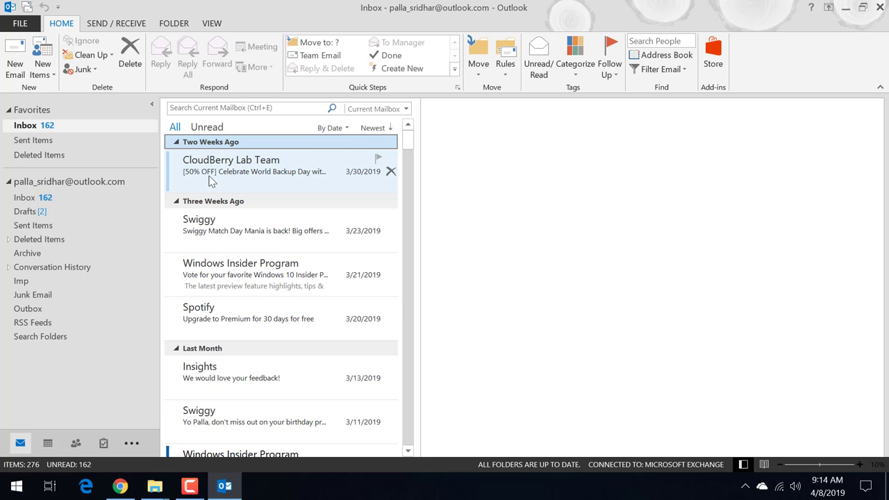
Check that pictures display throughout the Inbox messages from CloudBerry Lab Team (World Backup Day), Swiggy (Match Day Mania) and Spotify (Upgrade to Premium).
click(248, 182)
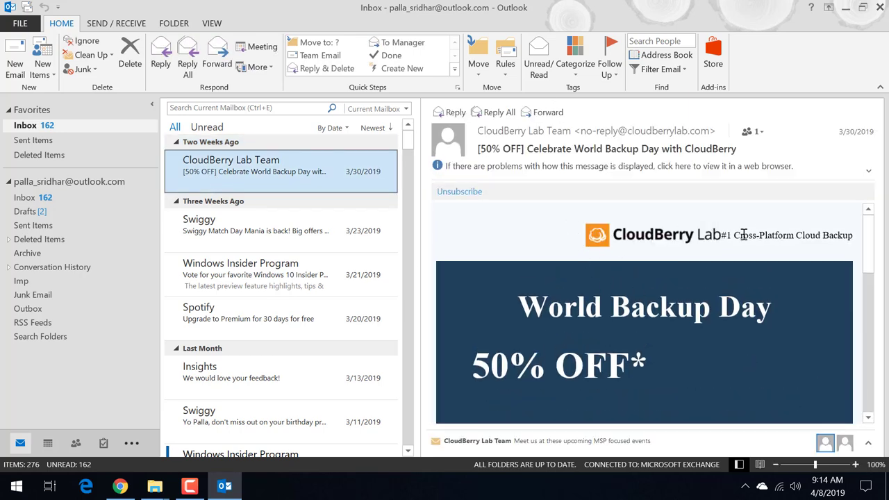
scroll(663, 345, down, 2)
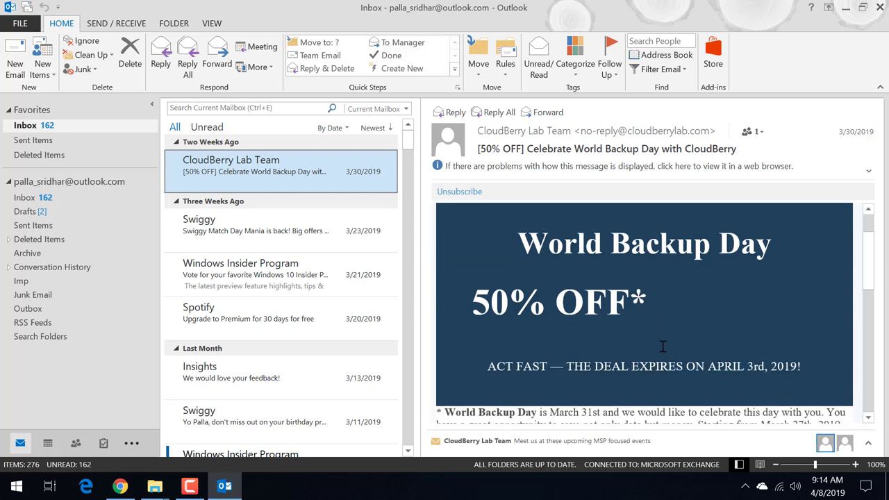
scroll(662, 346, down, 2)
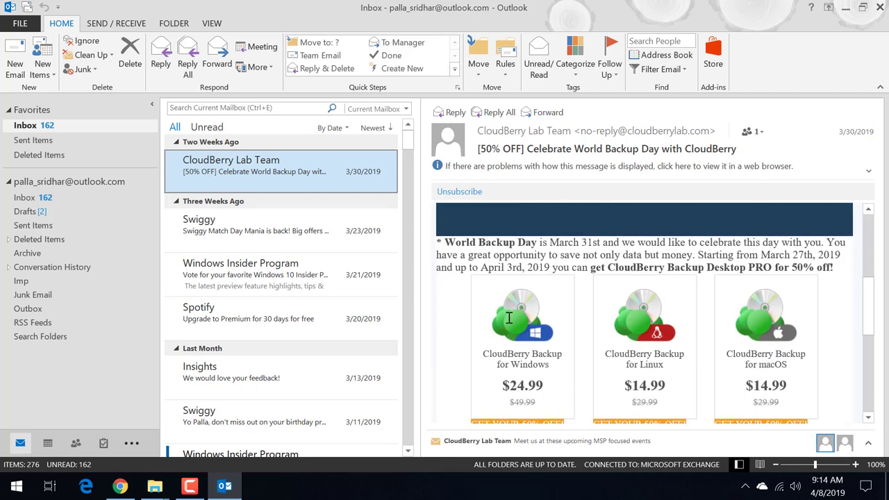
click(379, 226)
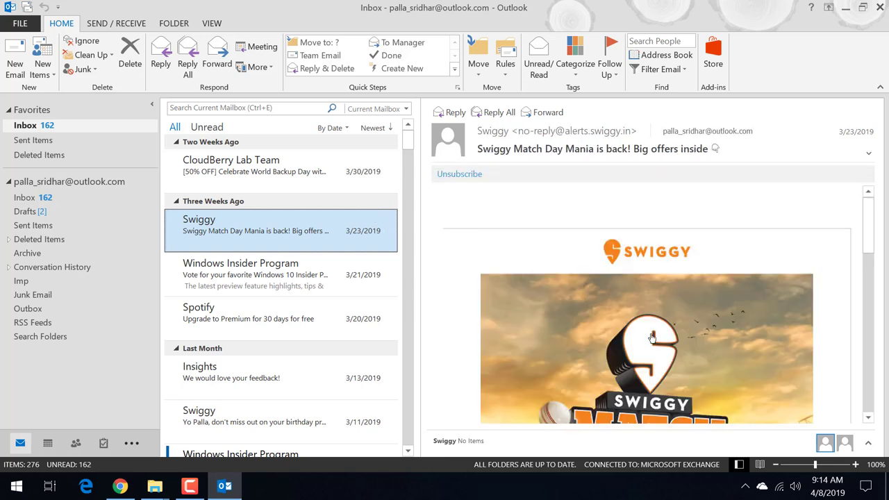
scroll(541, 320, down, 3)
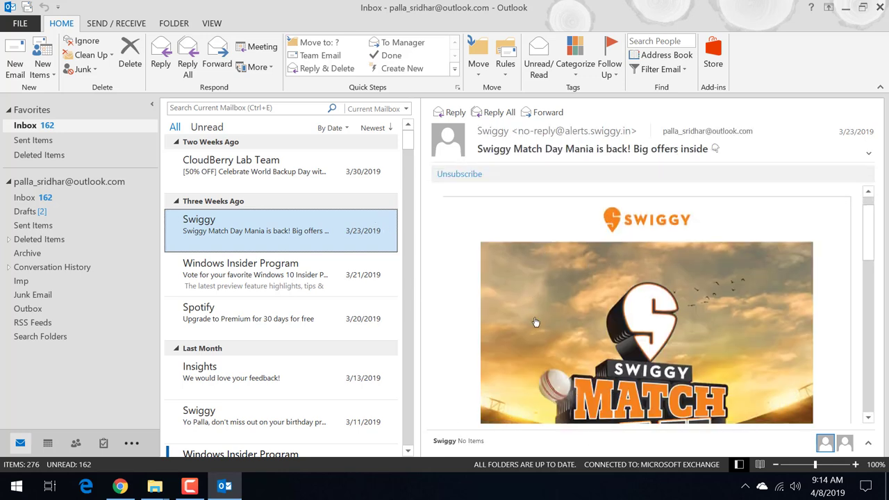
scroll(541, 321, down, 8)
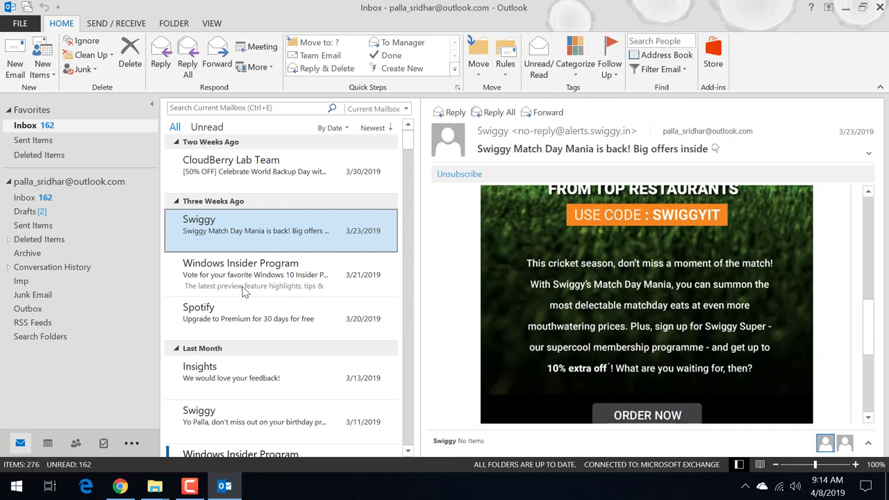
click(206, 314)
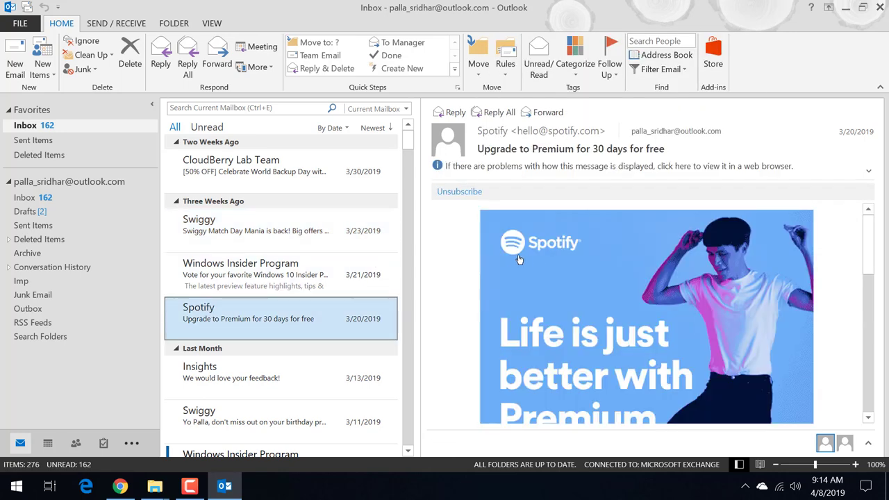
scroll(629, 290, down, 12)
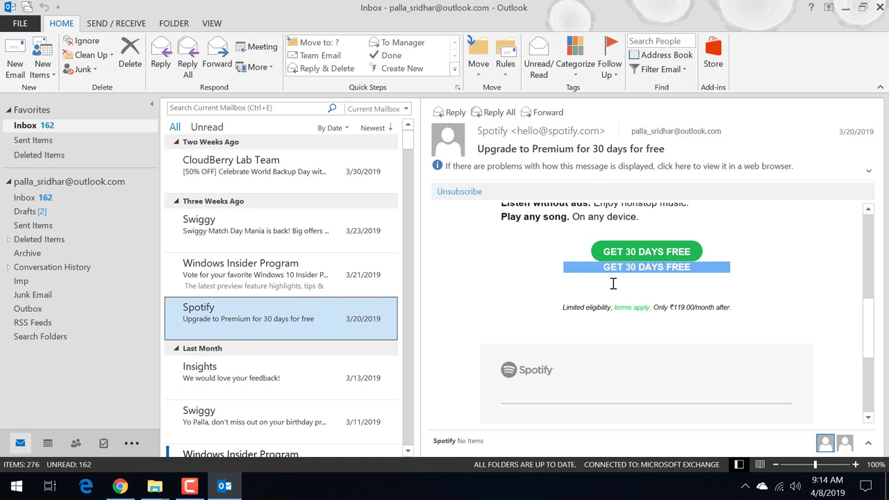
scroll(613, 287, down, 1)
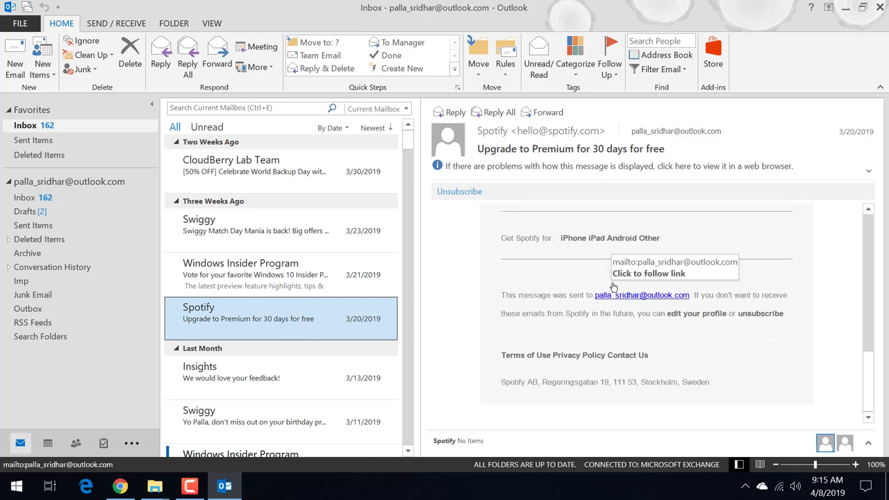